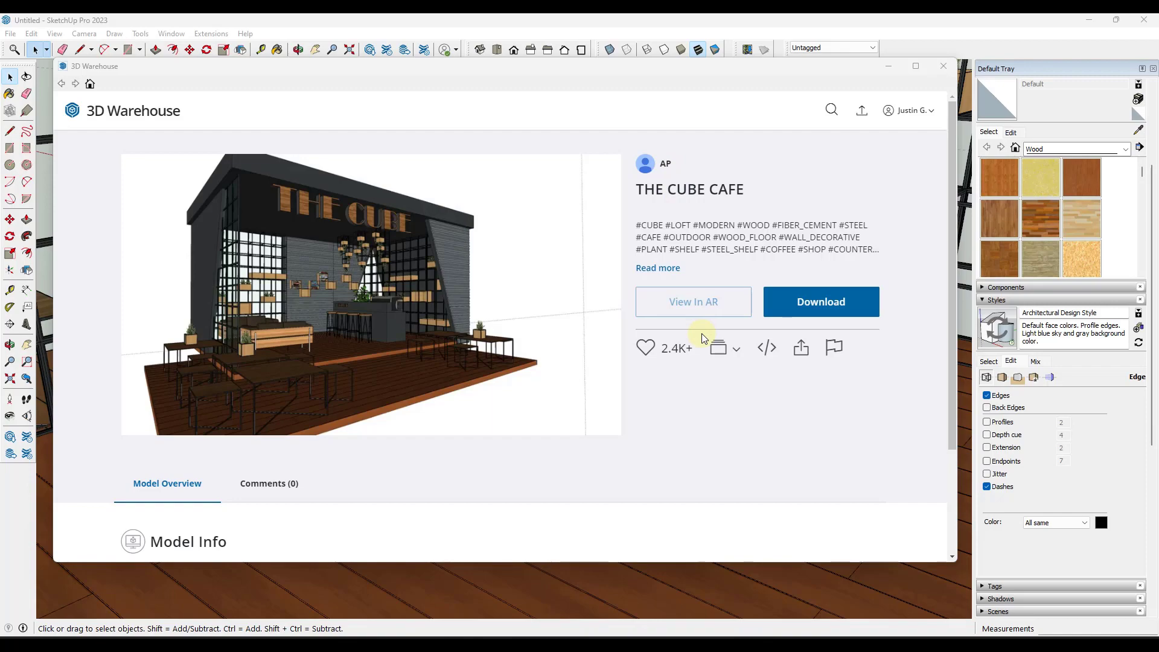
Close the 3D Warehouse window to return to the cafe model's seating area.
left_click(944, 66)
middle_click_drag(587, 284, 567, 261)
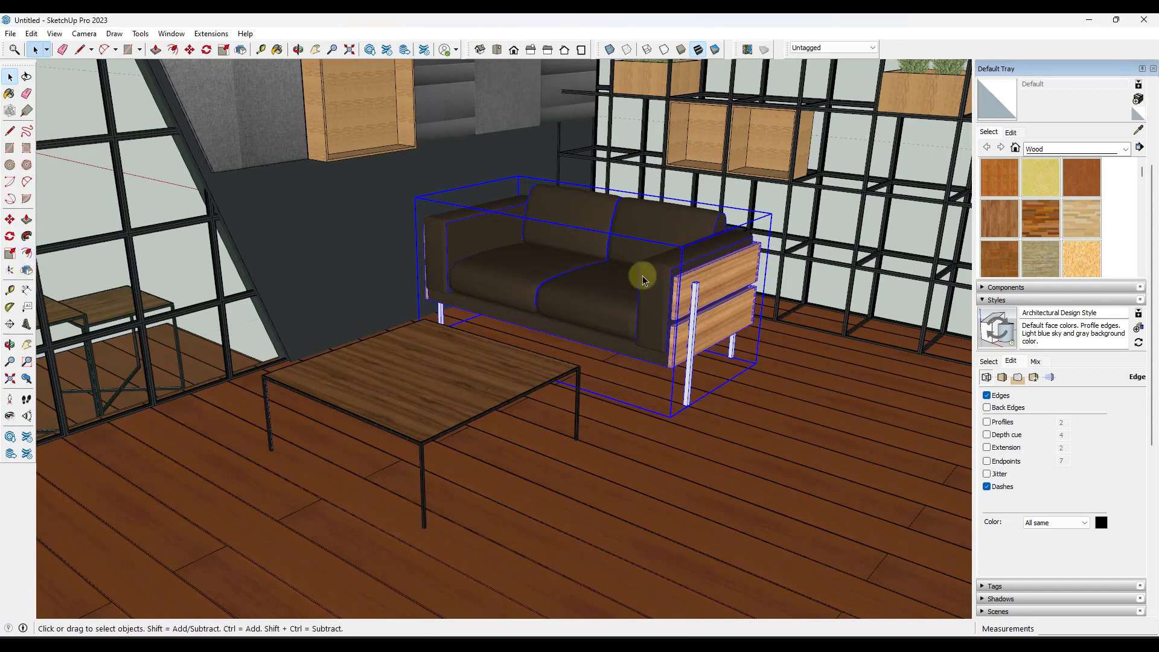
Use the Flip tool on the selected sofa across its blue plane and its green plane, reversing each flip.
left_click(241, 51)
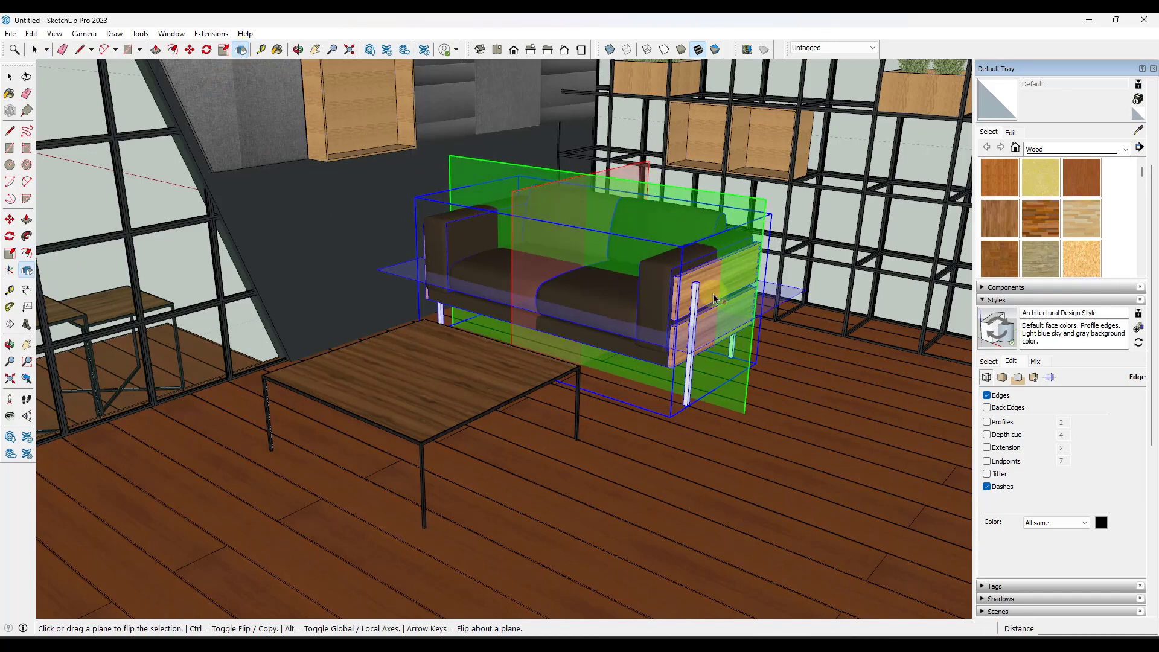
left_click(693, 352)
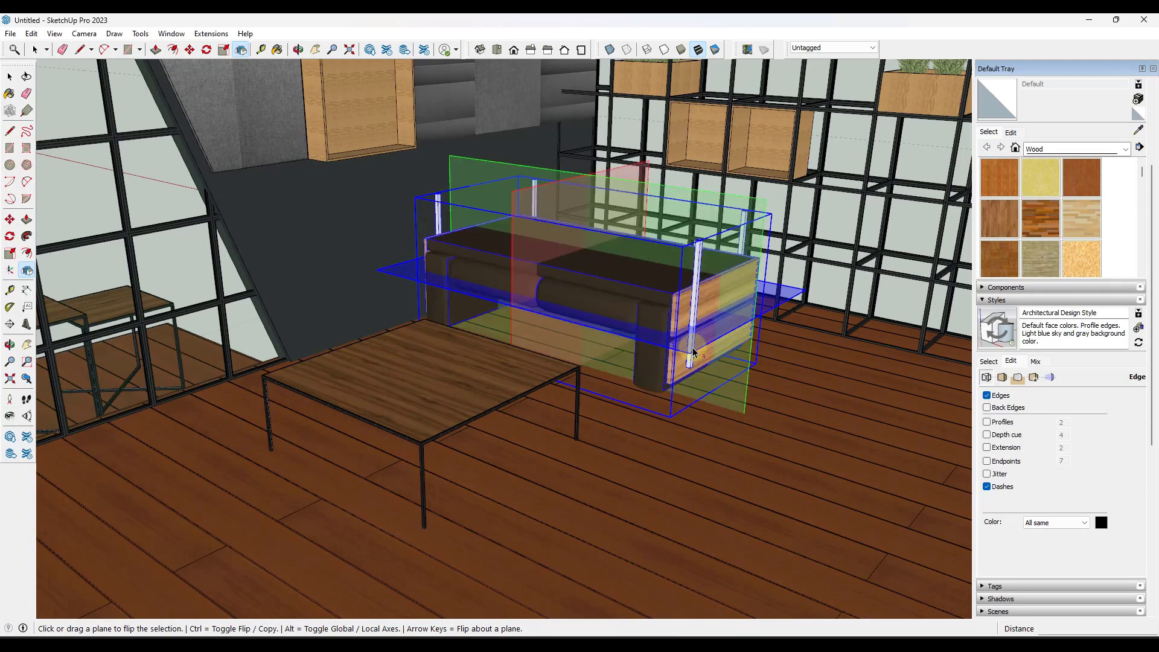
left_click(693, 352)
left_click(756, 207)
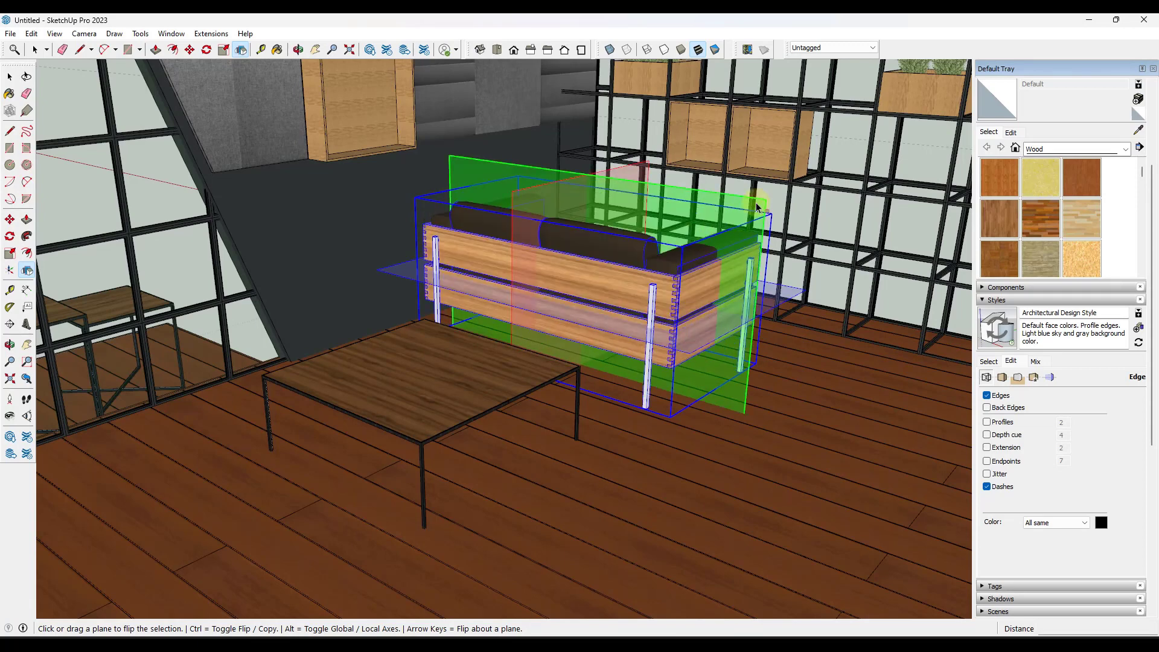
left_click(757, 207)
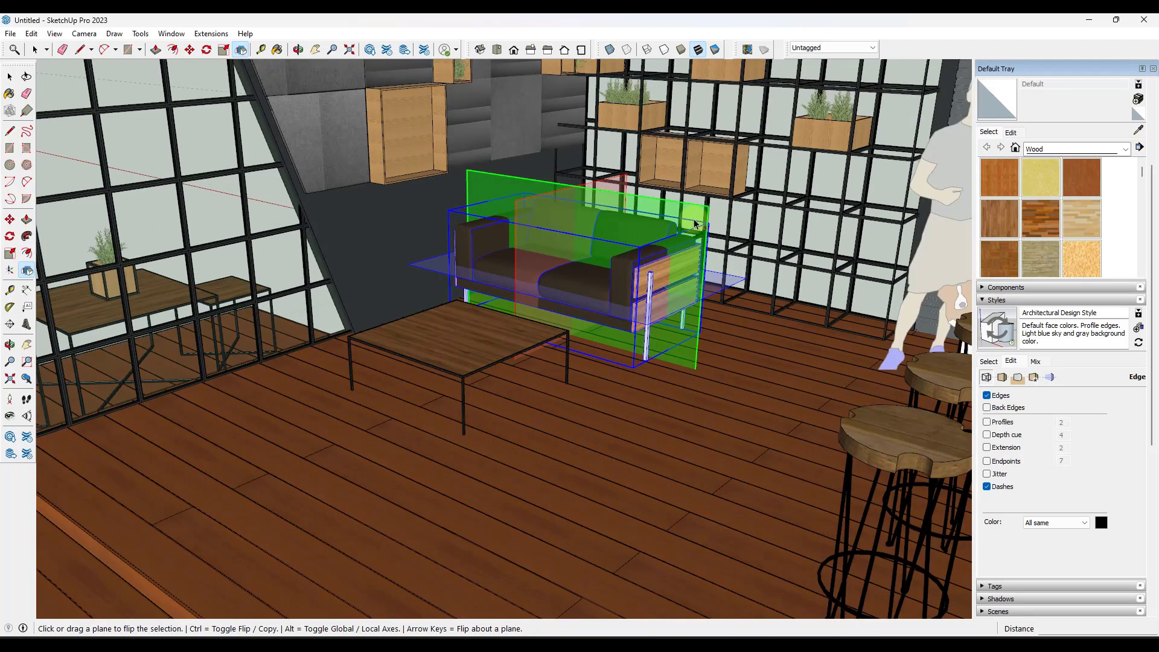
Move the sofa's green flip plane about 3' 9 1/16" to the coffee table's midpoint and flip the sofa across it.
left_click_drag(699, 223, 519, 358)
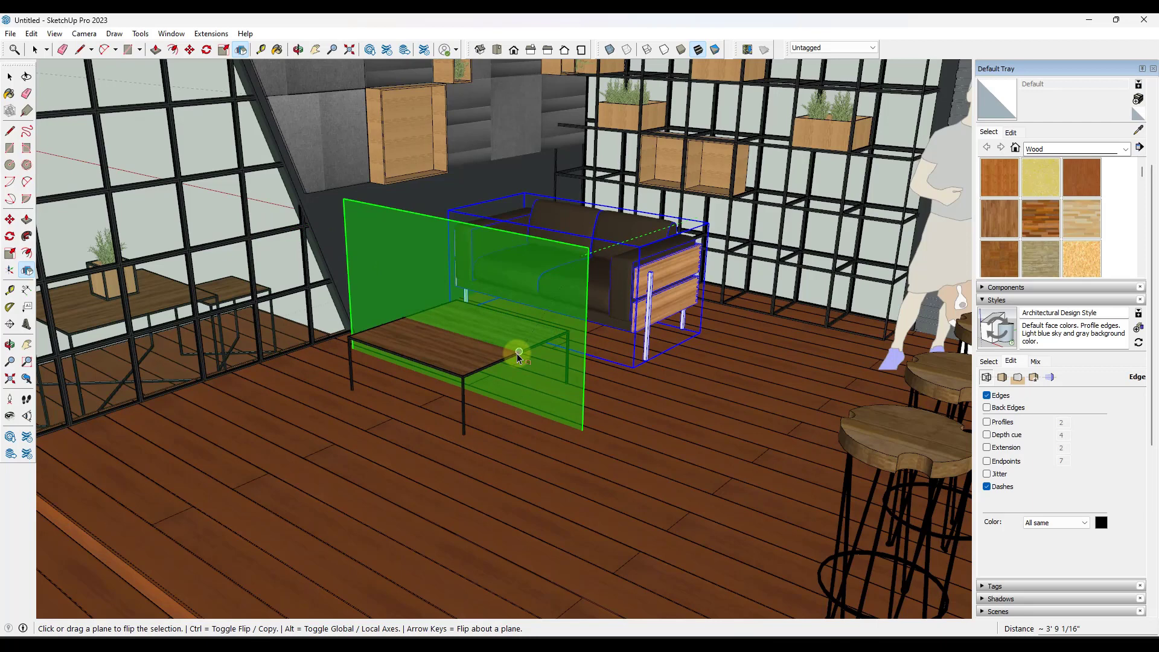
left_click_drag(518, 358, 519, 358)
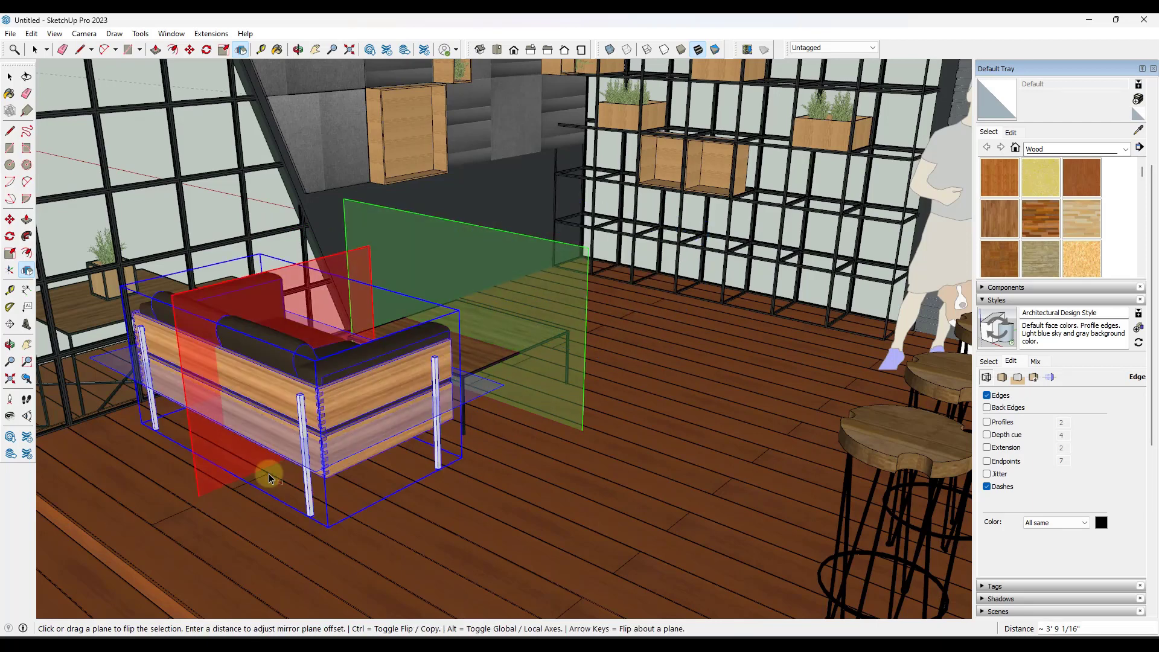
left_click(542, 307)
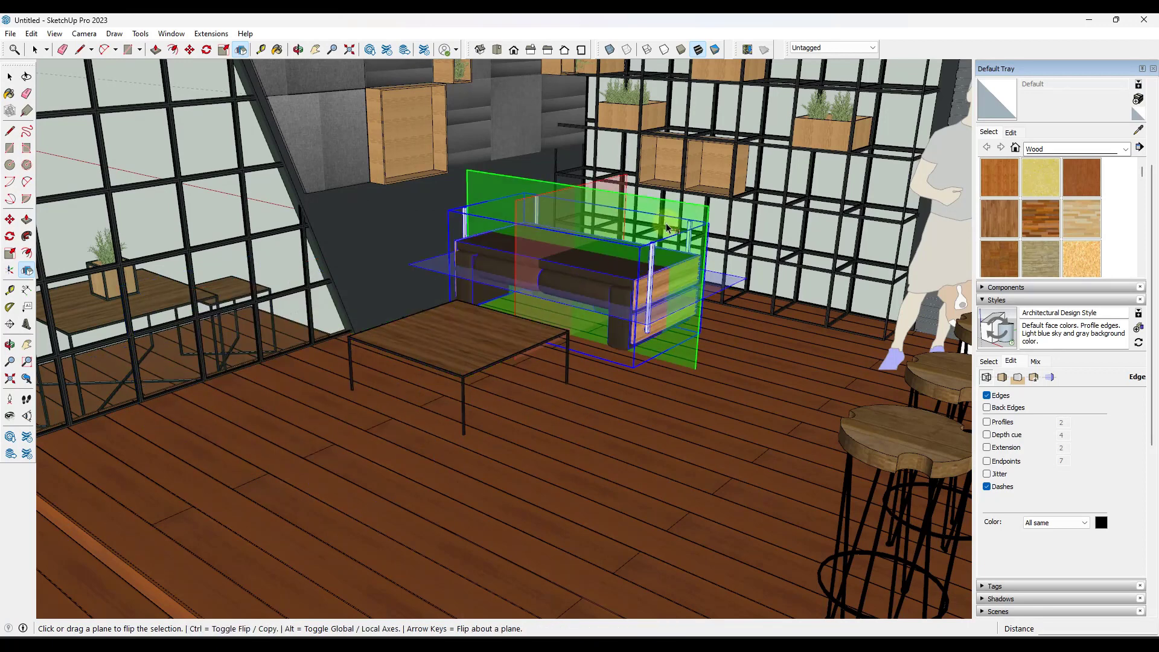
Reposition the green flip plane at the coffee table's midpoint and flip the sofa repeatedly across it, ending at its original place.
left_click_drag(612, 280, 520, 357)
left_click(559, 272)
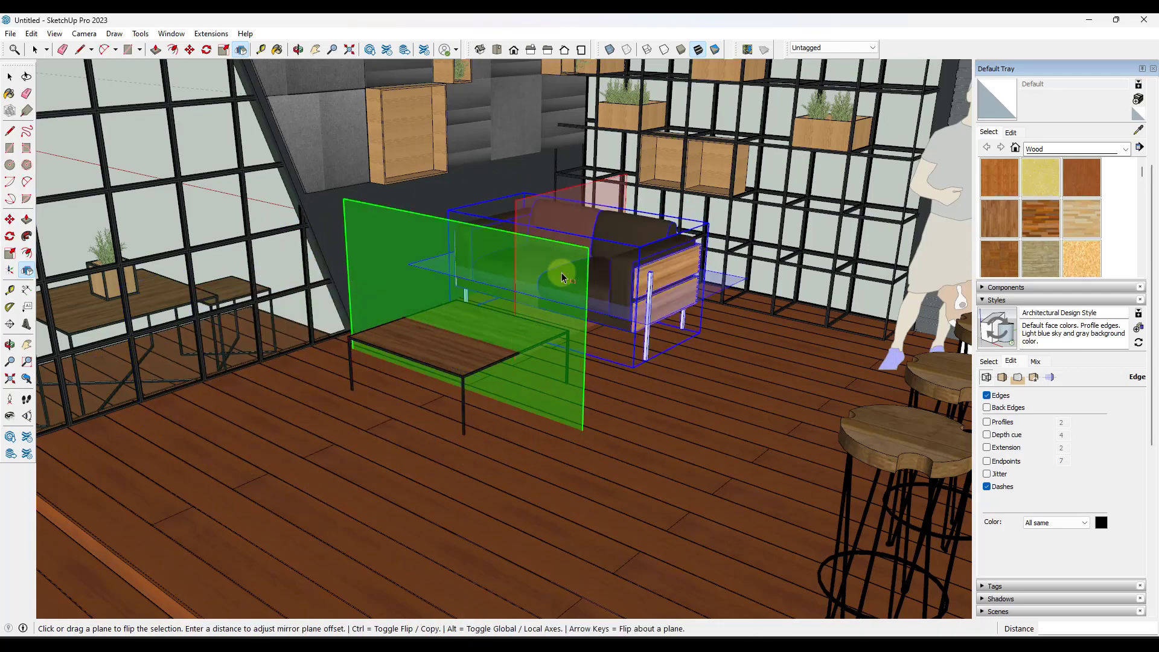
left_click(393, 238)
left_click(401, 230)
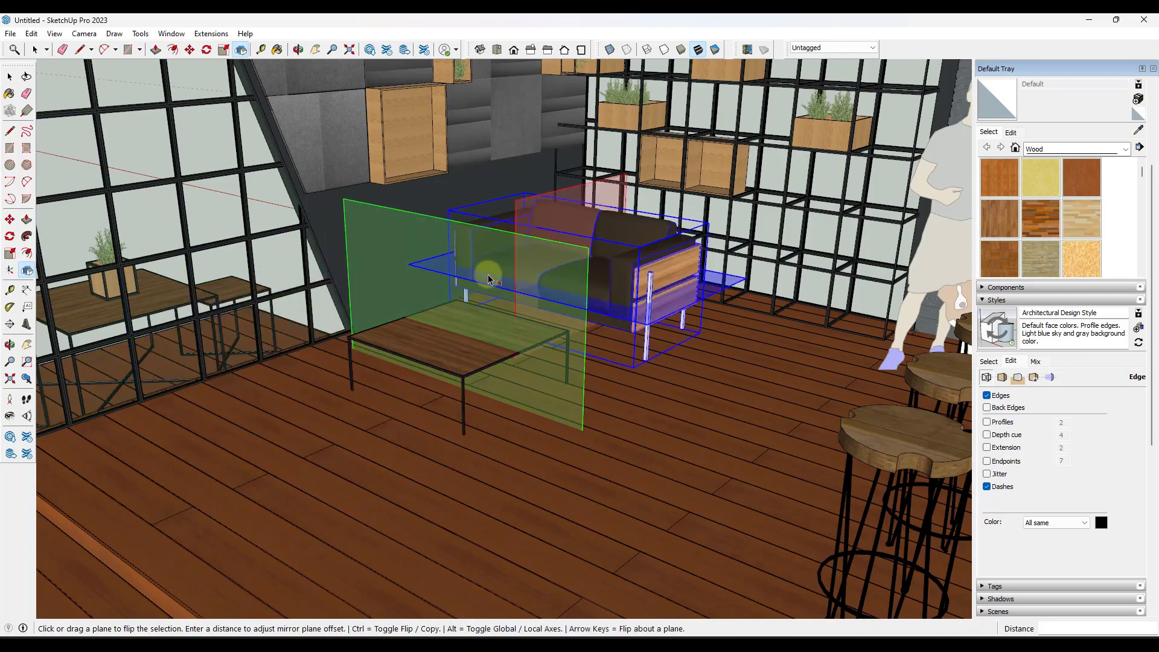
left_click(383, 259)
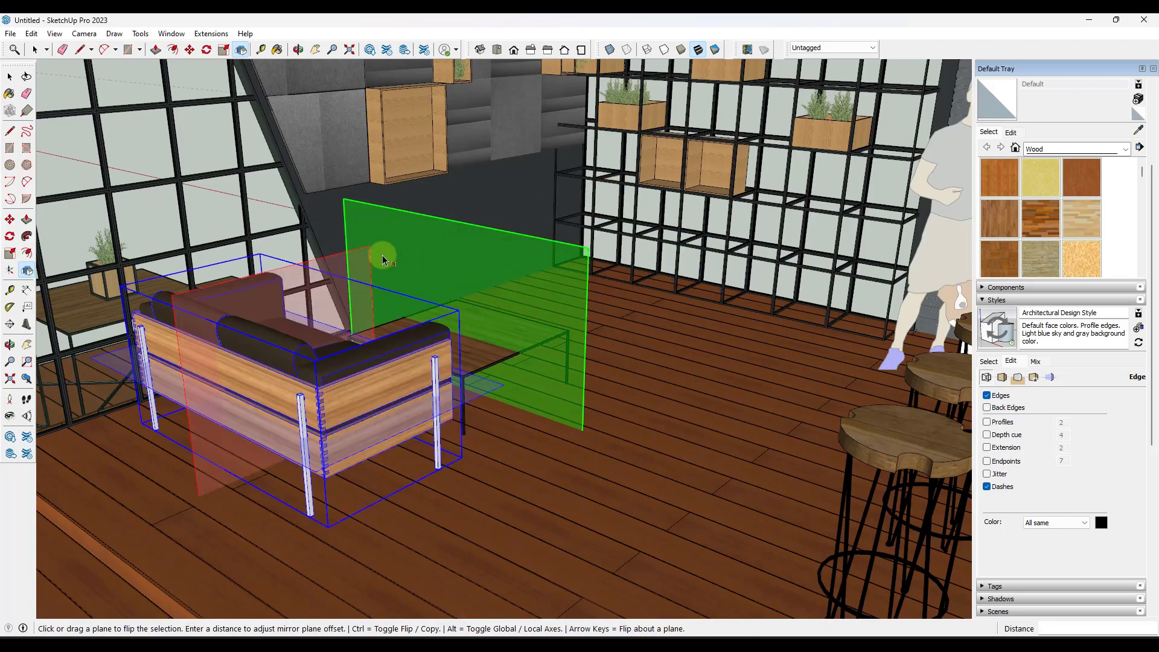
left_click_drag(354, 268, 519, 356)
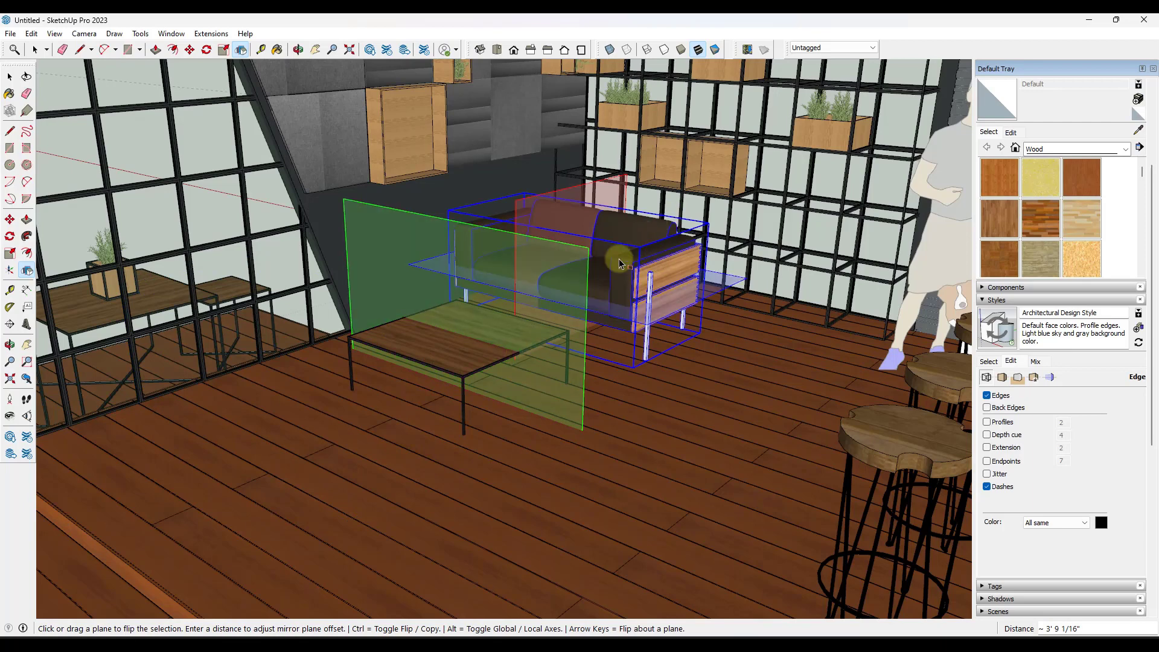
key("space")
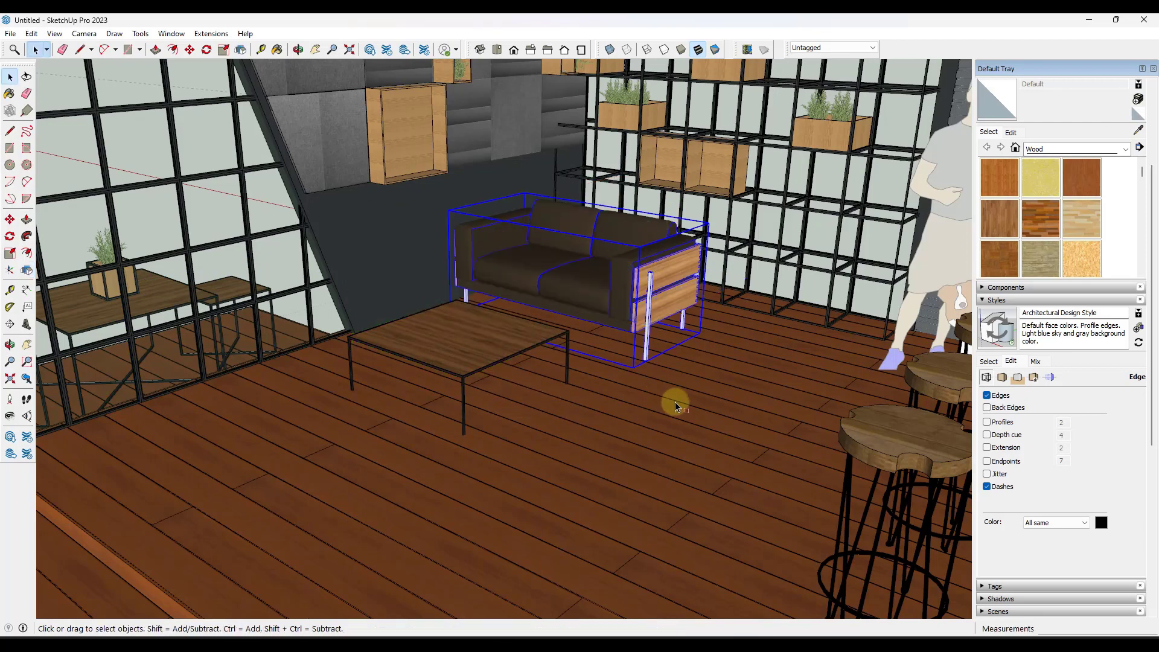
Mirror a copy of the sofa to the coffee table's opposite side with the green flip plane about 3' 9 1/16" away.
left_click(27, 270)
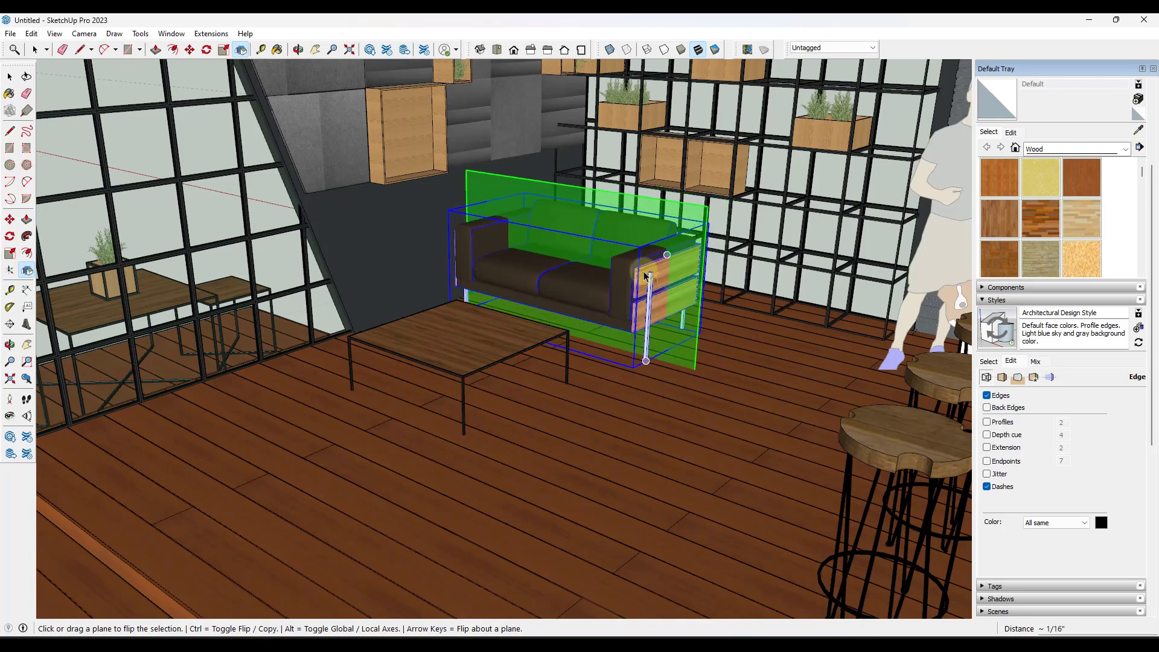
left_click_drag(625, 290, 520, 354)
key("ctrl")
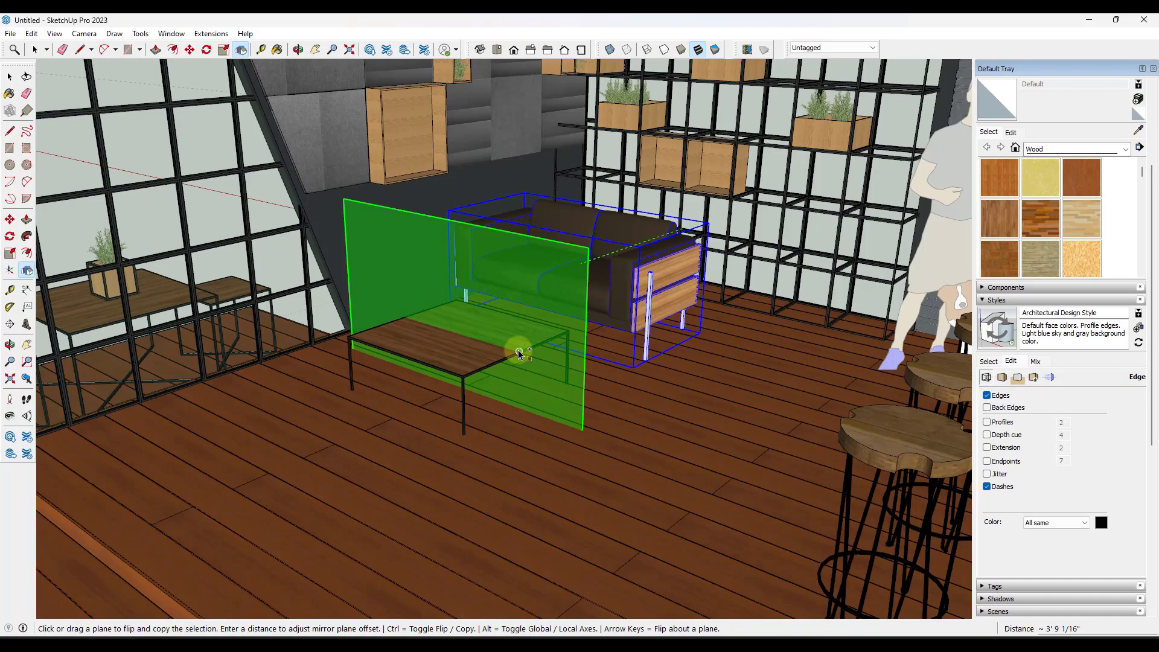
left_click_drag(521, 354, 521, 353)
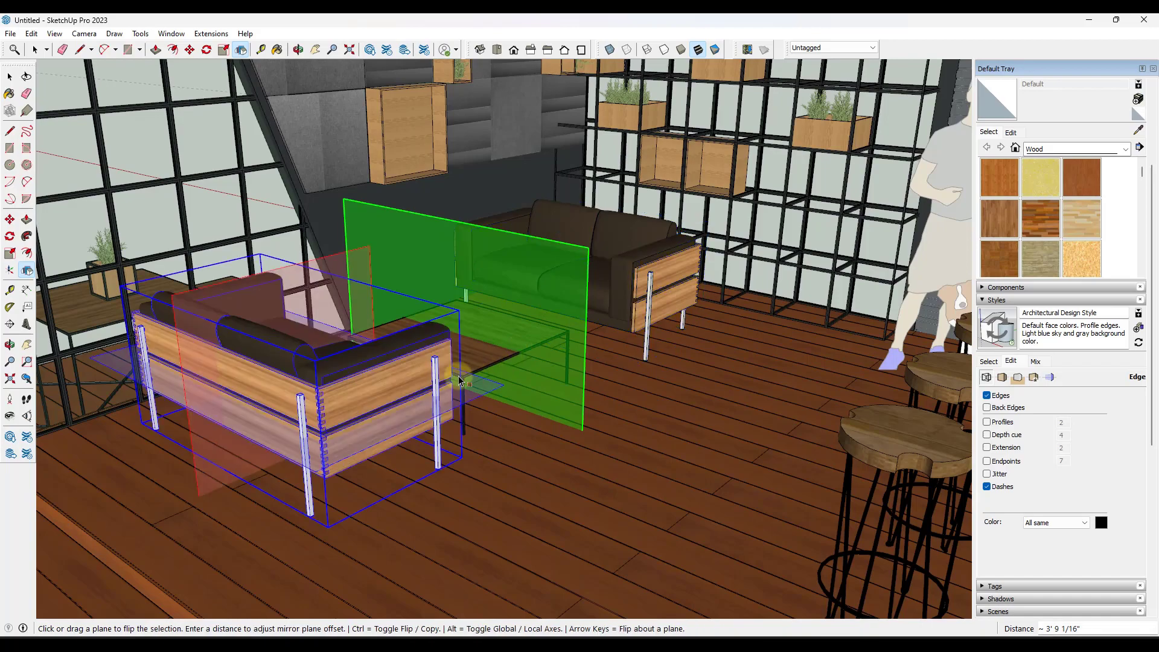
middle_click_drag(440, 394, 521, 323)
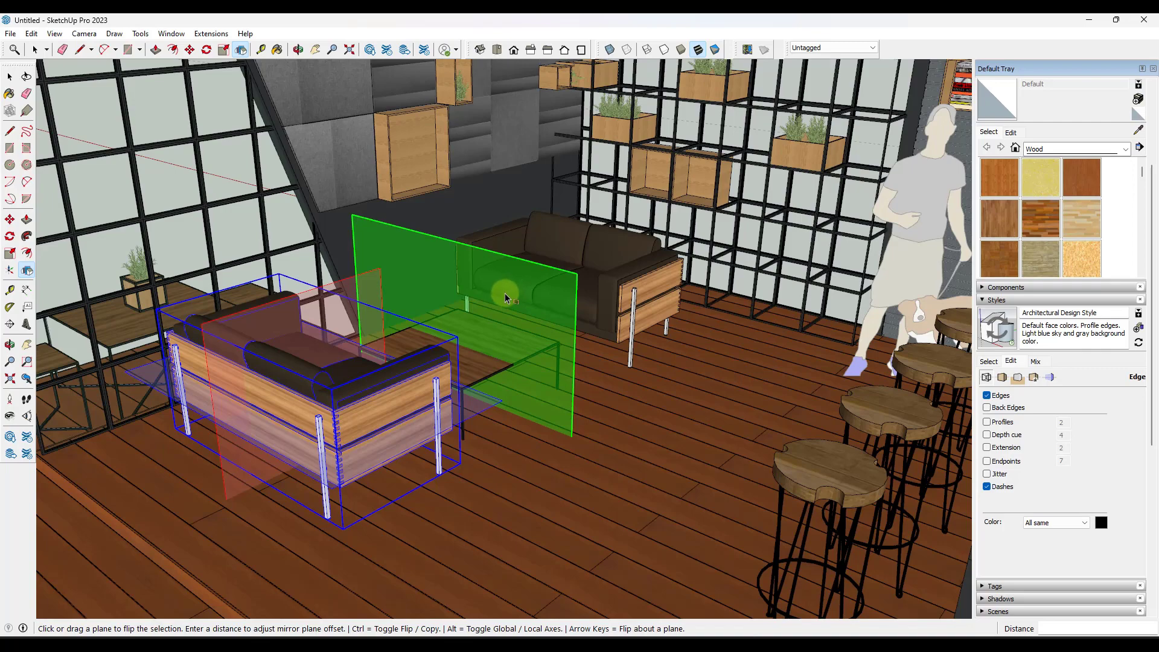
key("space")
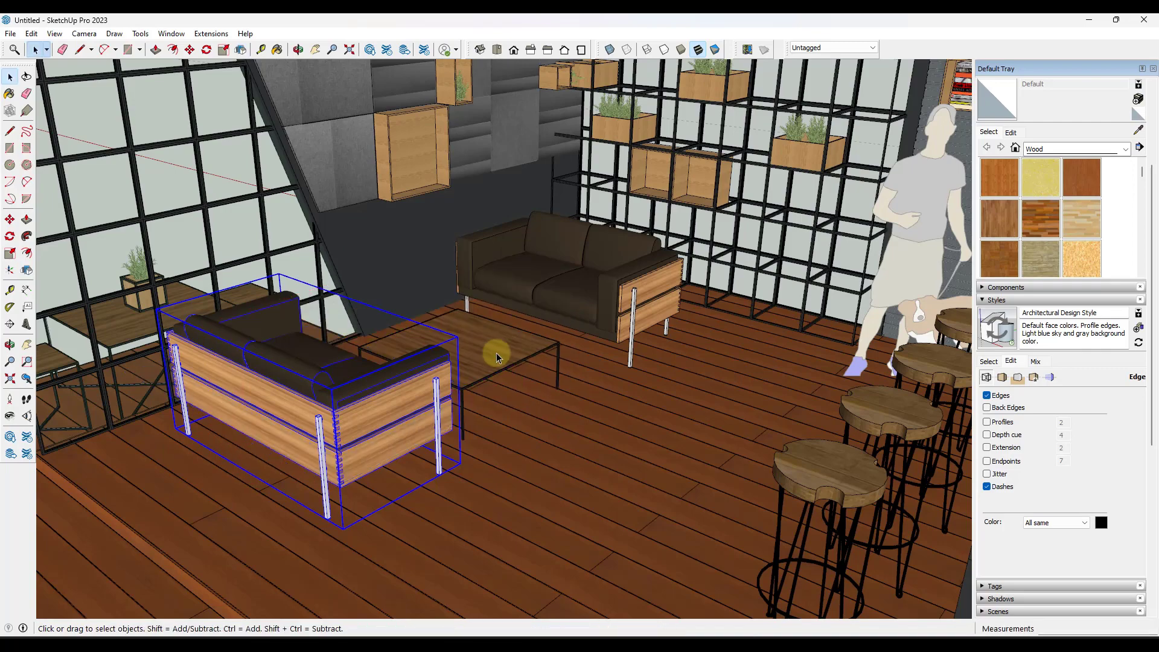
Flip the espresso machine on the counter about the green and red axes, reversing each flip.
mouse_move(551, 267)
middle_mouse_down()
mouse_move(835, 331)
mouse_move(331, 341)
middle_mouse_up()
left_click(835, 331)
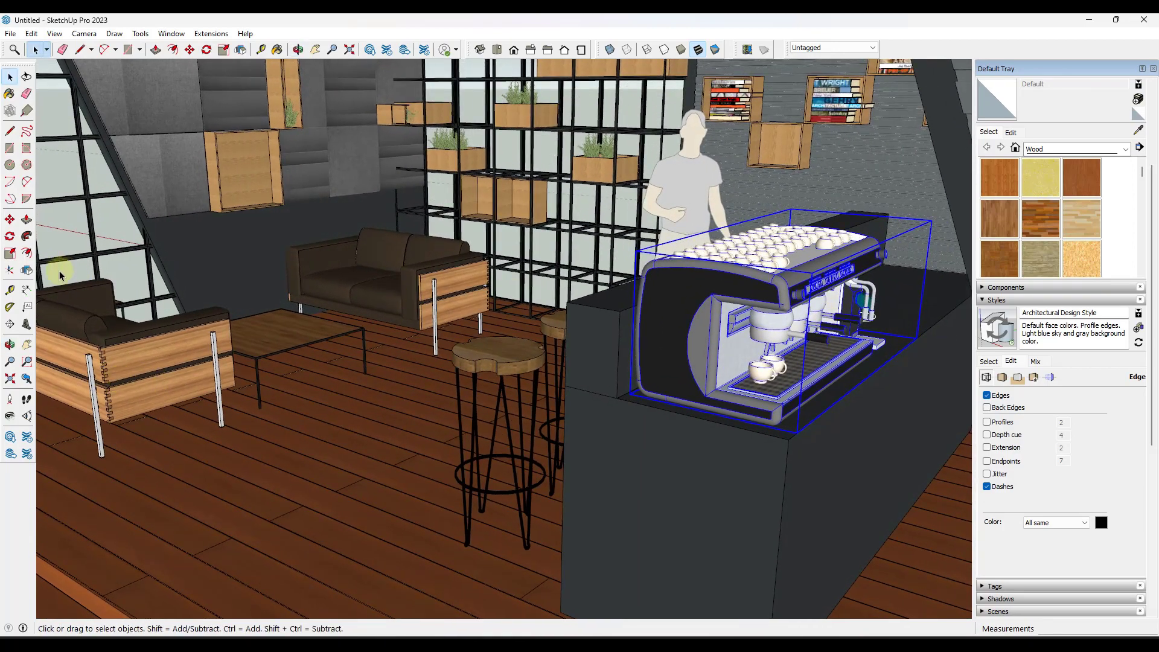
left_click(25, 273)
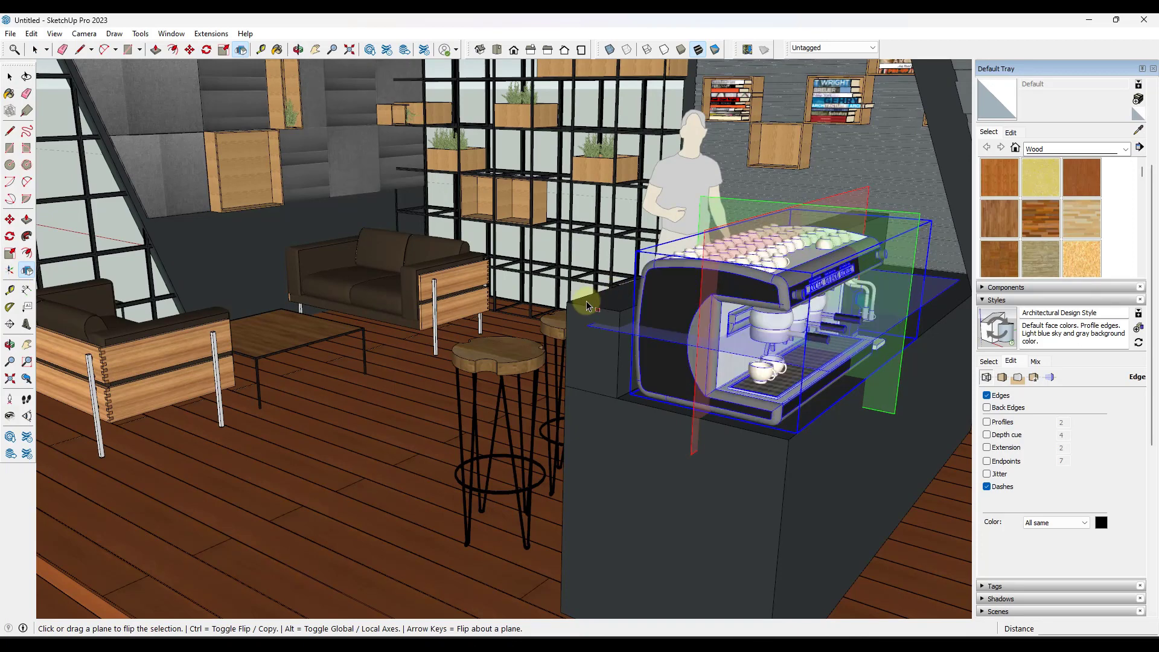
key("Left")
key("Left")
key("Right")
key("Right")
left_click(662, 299)
left_click(661, 299)
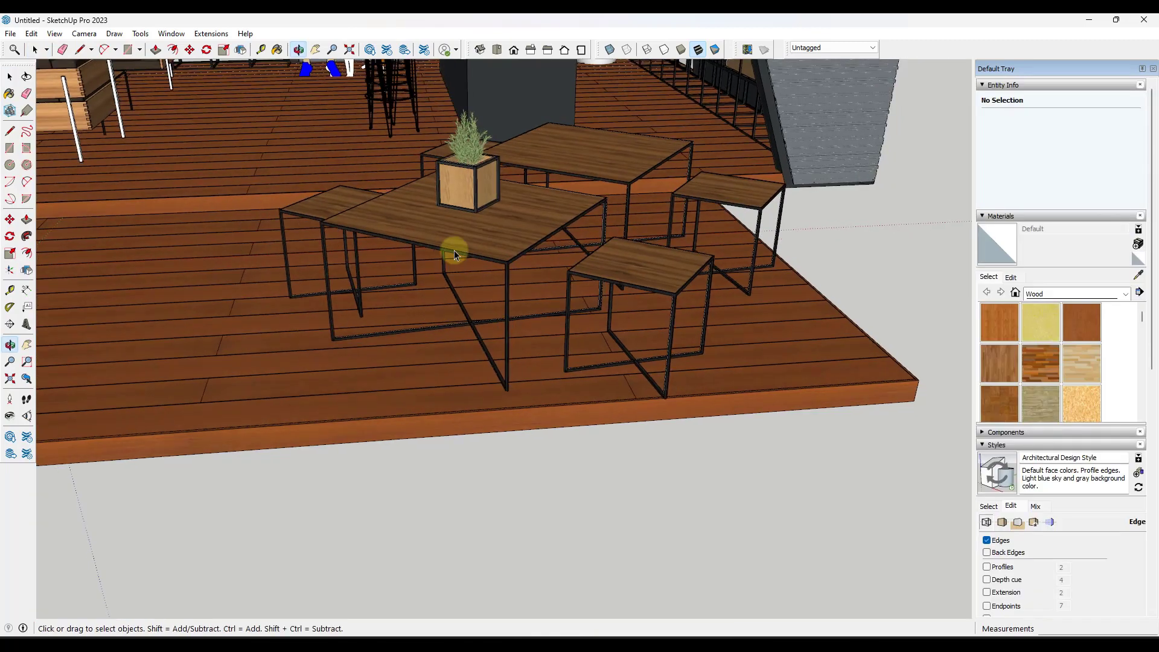
Open the group containing the deck furniture and select the square table that holds the plant box.
left_click(454, 250)
double_click(486, 236)
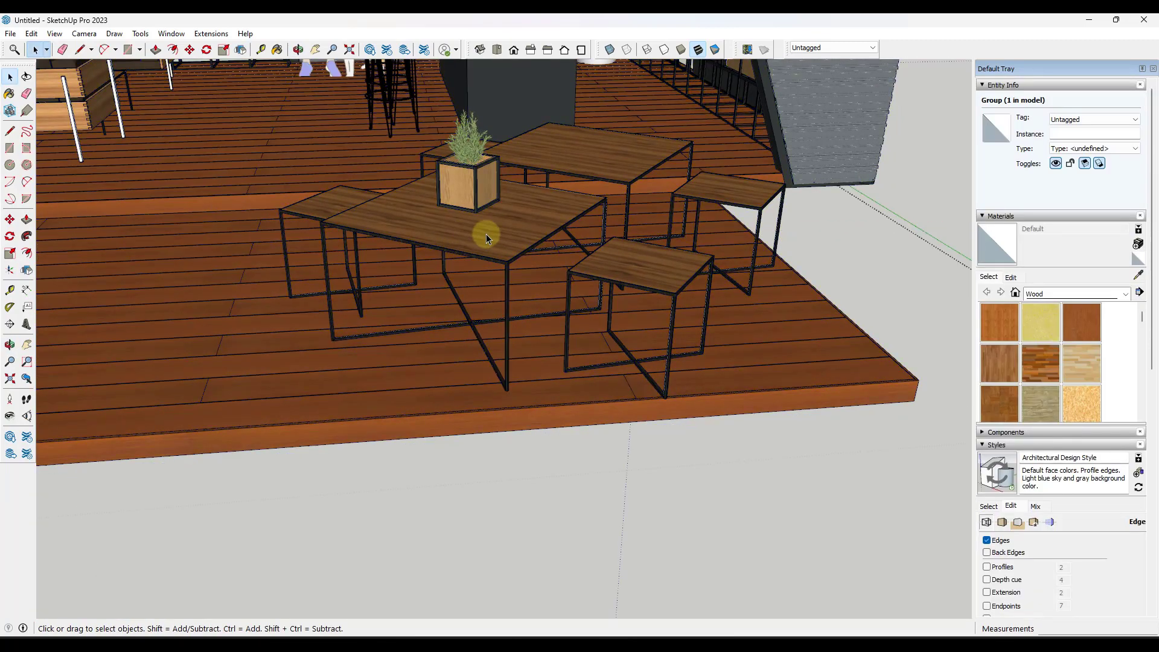
left_click(468, 243)
middle_click_drag(469, 243, 465, 299)
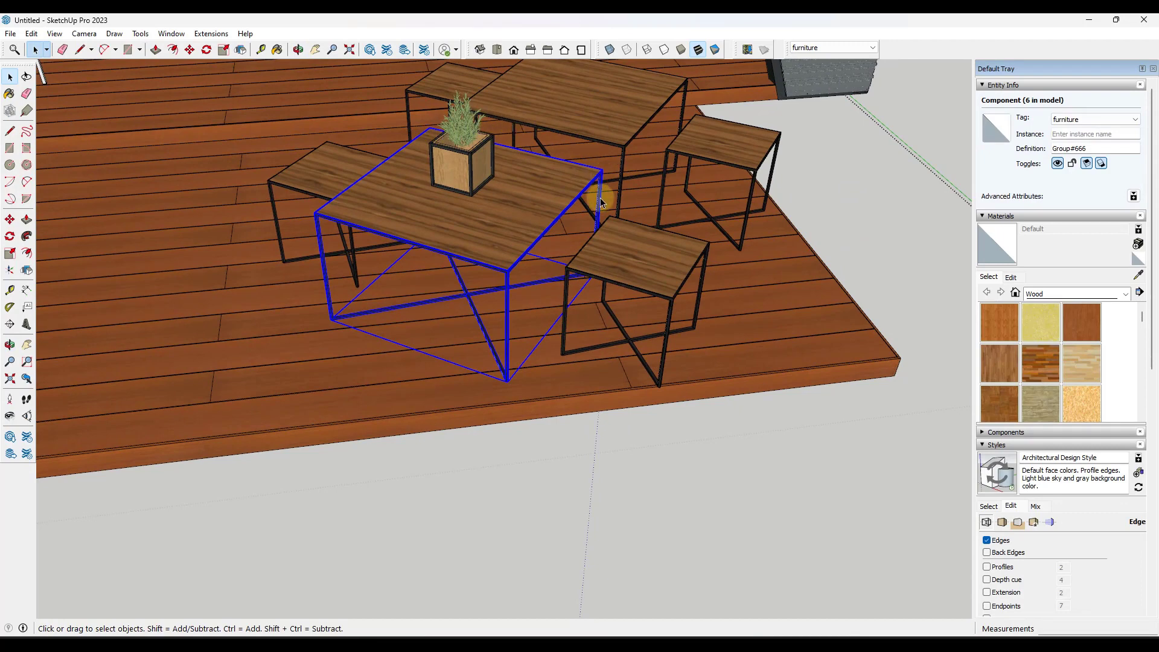
scroll(453, 293, "down", 2)
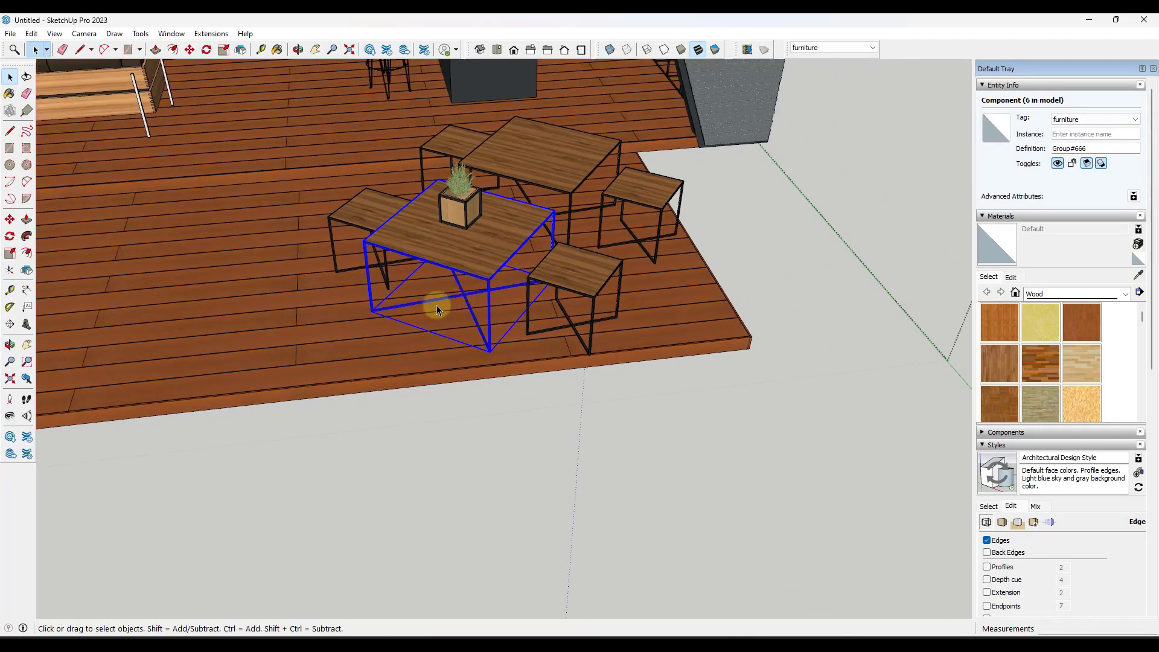
key("l")
left_click(399, 347)
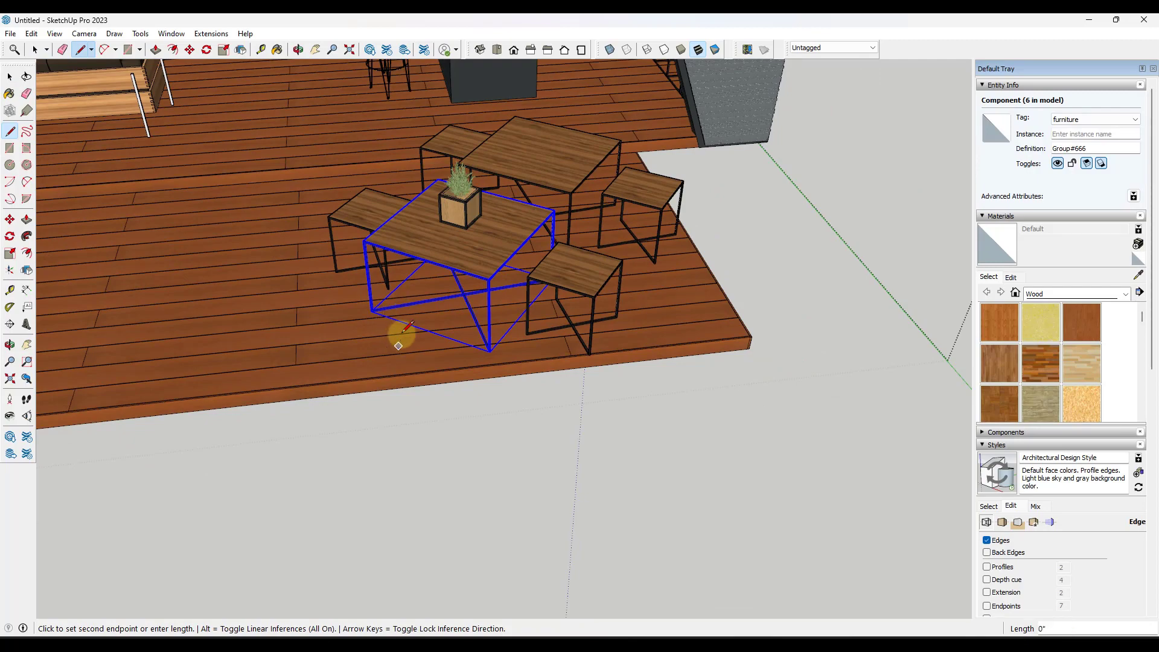
key("space")
Activate Flip on the square table and examine the planes aligned with the component's local axes.
scroll(487, 302, "up", 2)
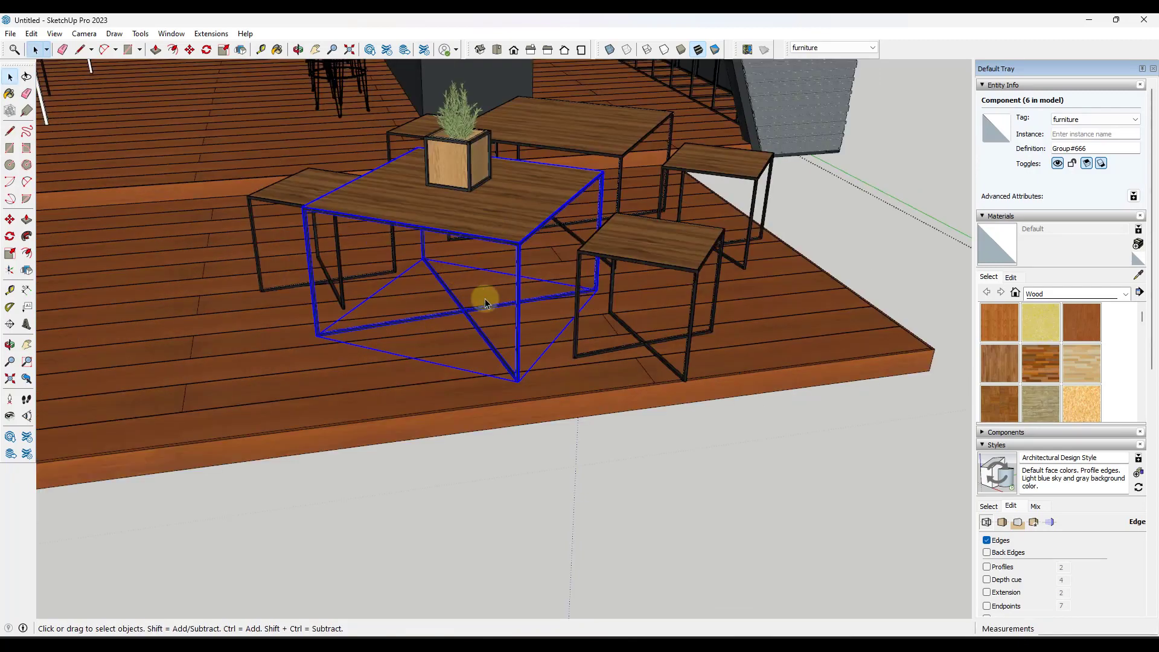
scroll(494, 189, "up", 1)
middle_click_drag(494, 189, 501, 247, "shift")
scroll(502, 248, "down", 2)
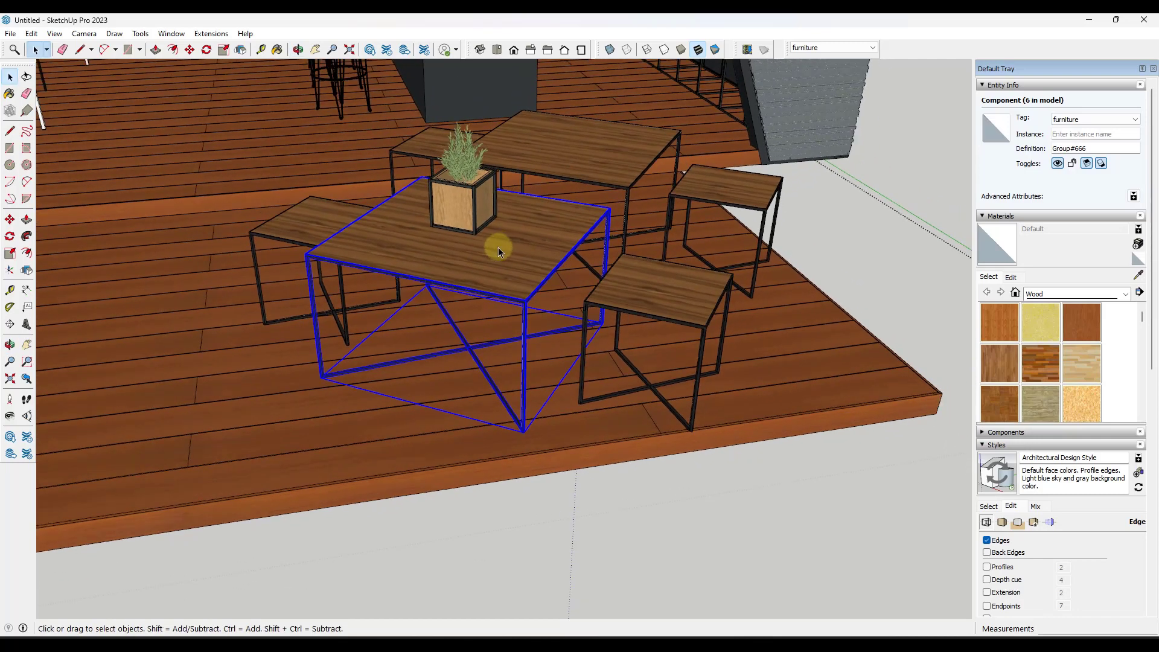
left_click(27, 271)
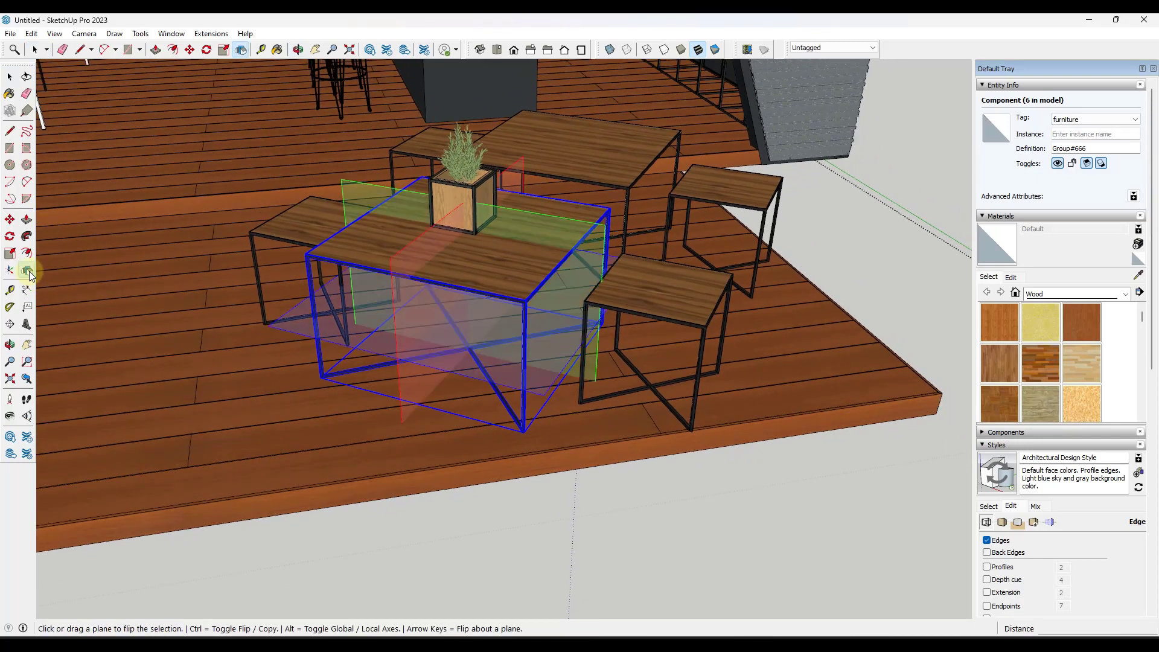
left_click(540, 270)
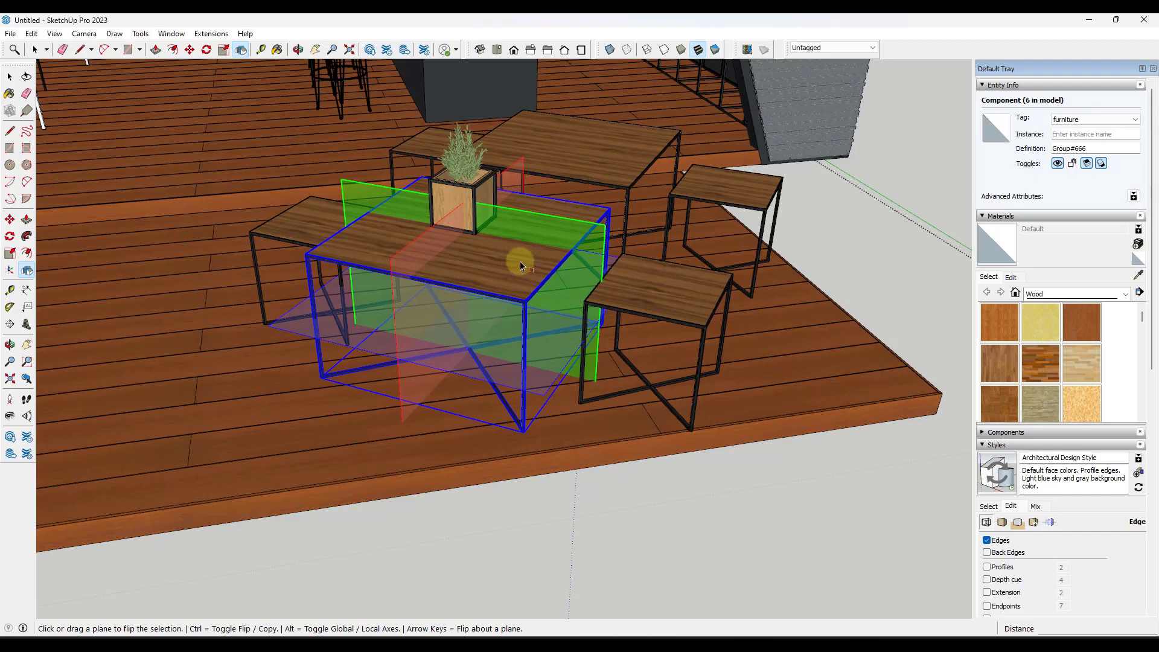
scroll(521, 265, "up", 1)
scroll(521, 265, "up", 1)
scroll(516, 265, "down", 2)
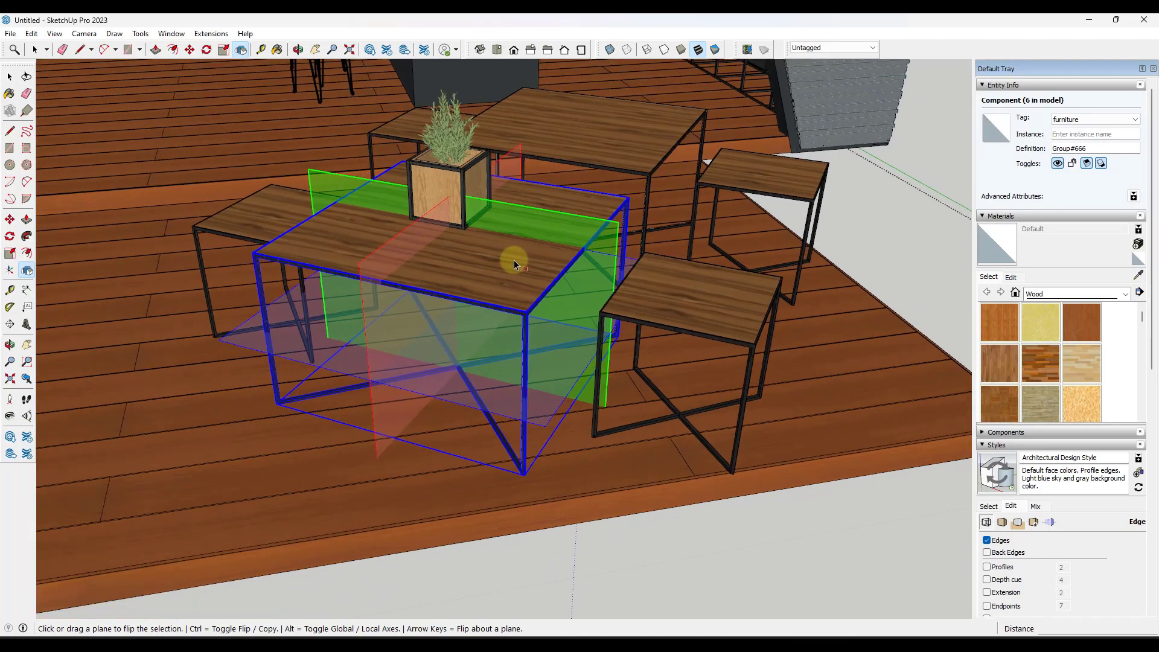
scroll(523, 270, "down", 3)
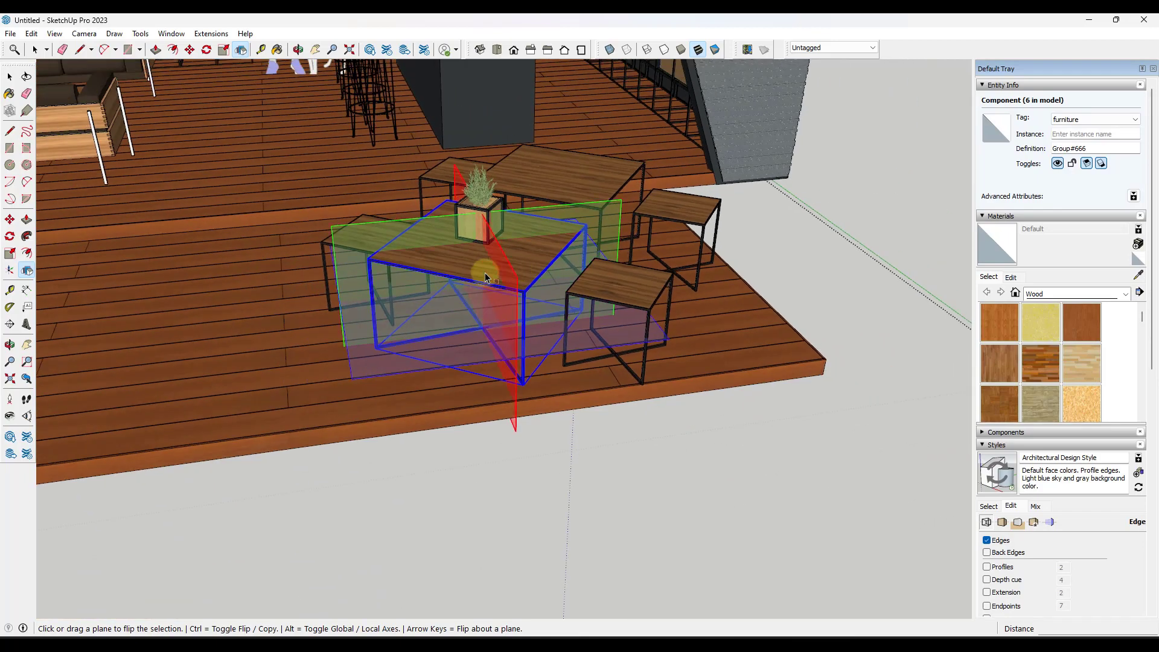
Try flipping the square table across planes aligned with the global axes.
middle_click_drag(479, 269, 610, 212)
scroll(614, 211, "up", 2)
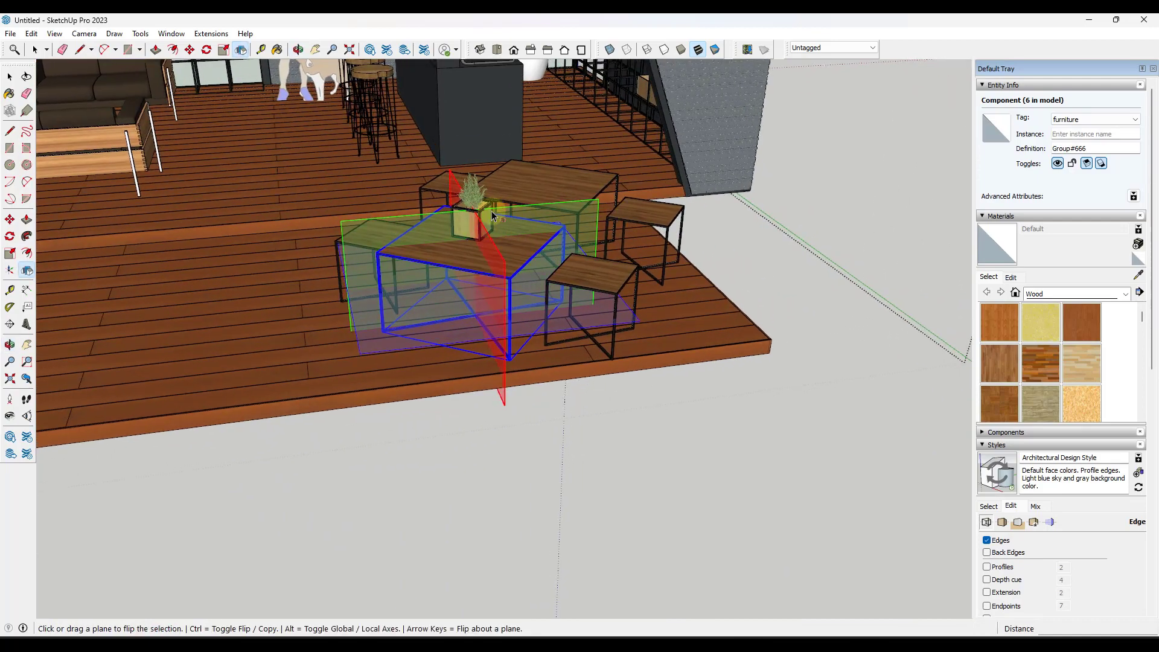
scroll(512, 221, "up", 2)
left_click(504, 234)
left_click(468, 270)
middle_click_drag(462, 273, 474, 336)
key("space")
Open the square table component to inspect its local axes, and leave its editing context.
double_click(625, 226)
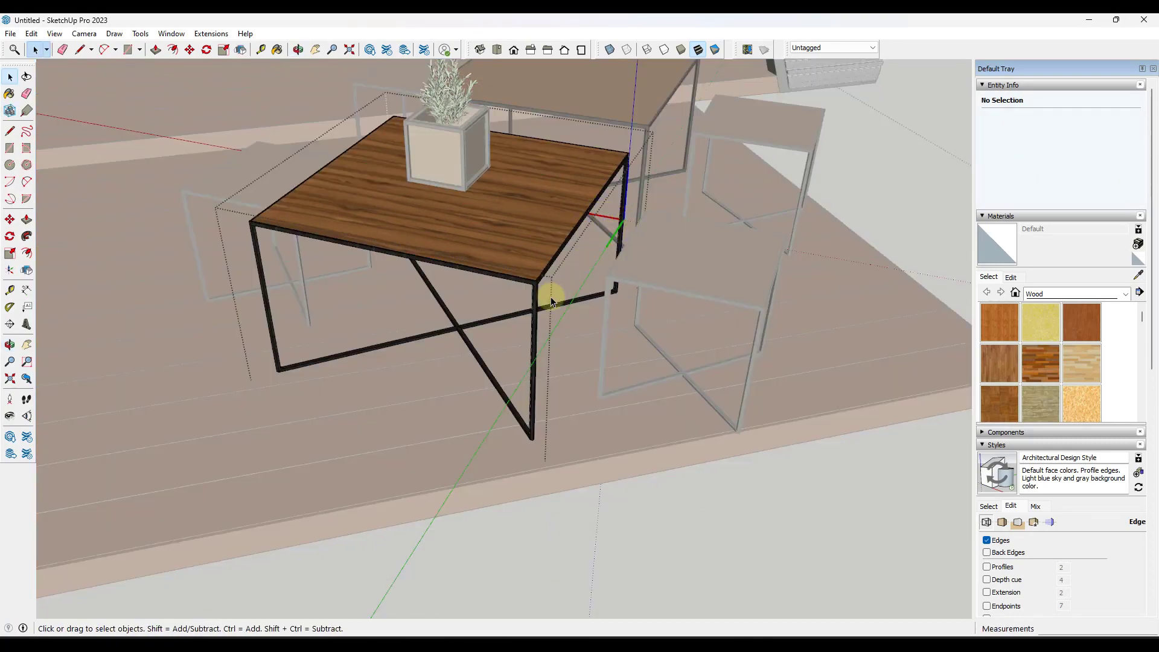
left_click(604, 234)
left_click(546, 221)
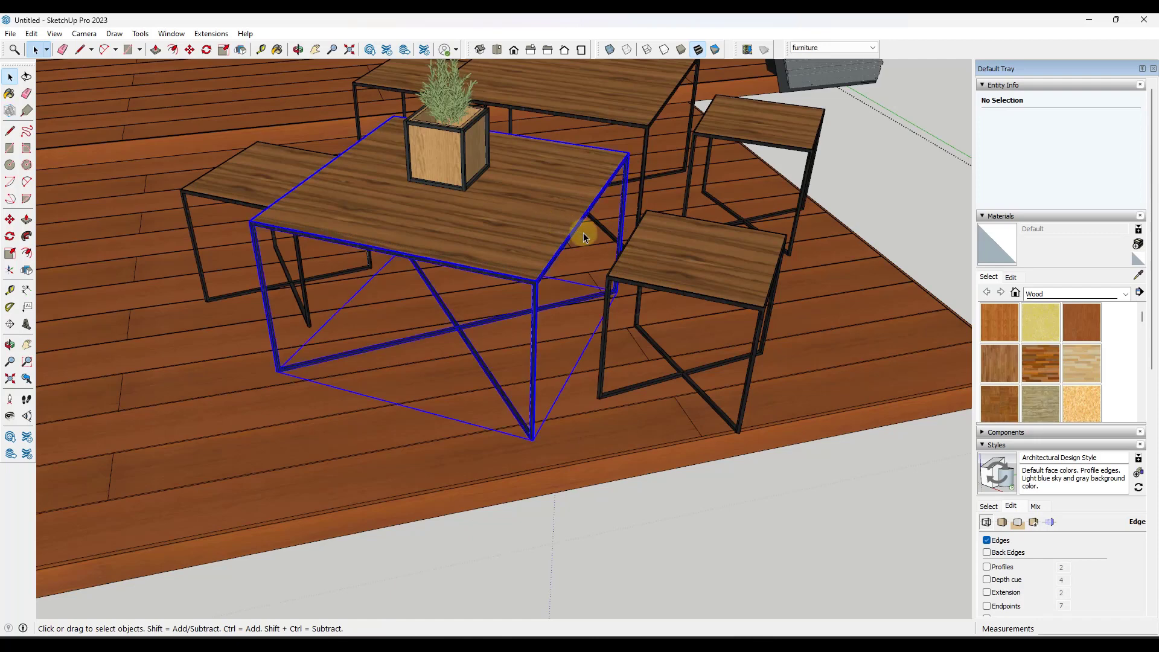
Activate Flip on the square table, switch the planes to its local axes, and flip the table across them.
left_click(27, 271)
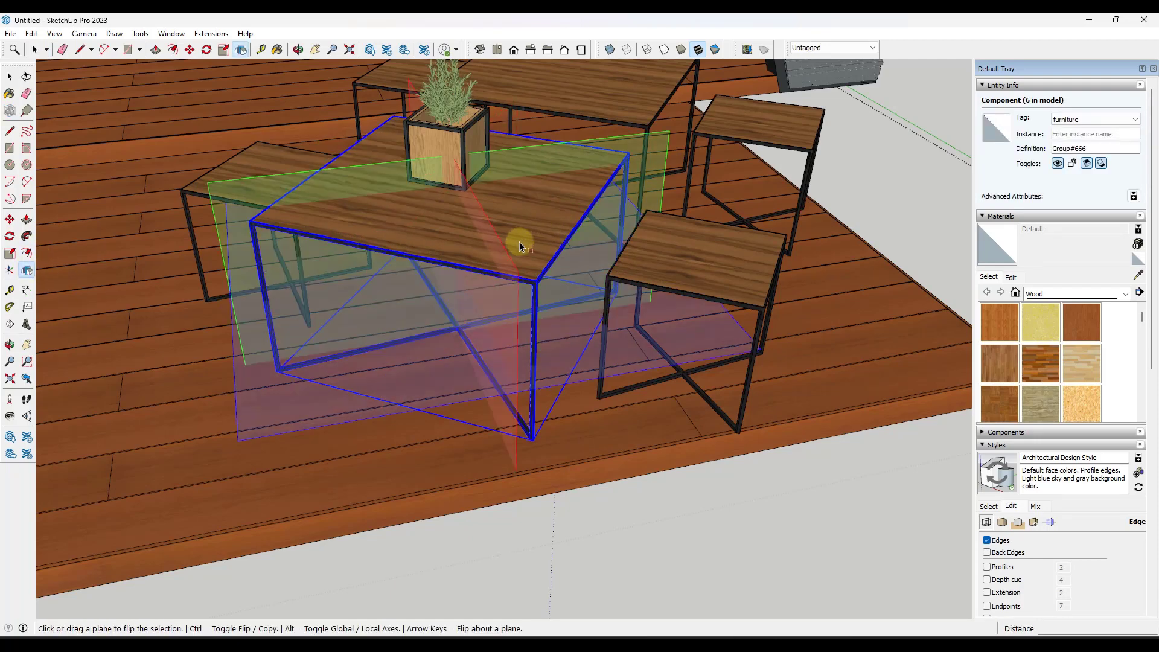
key("alt")
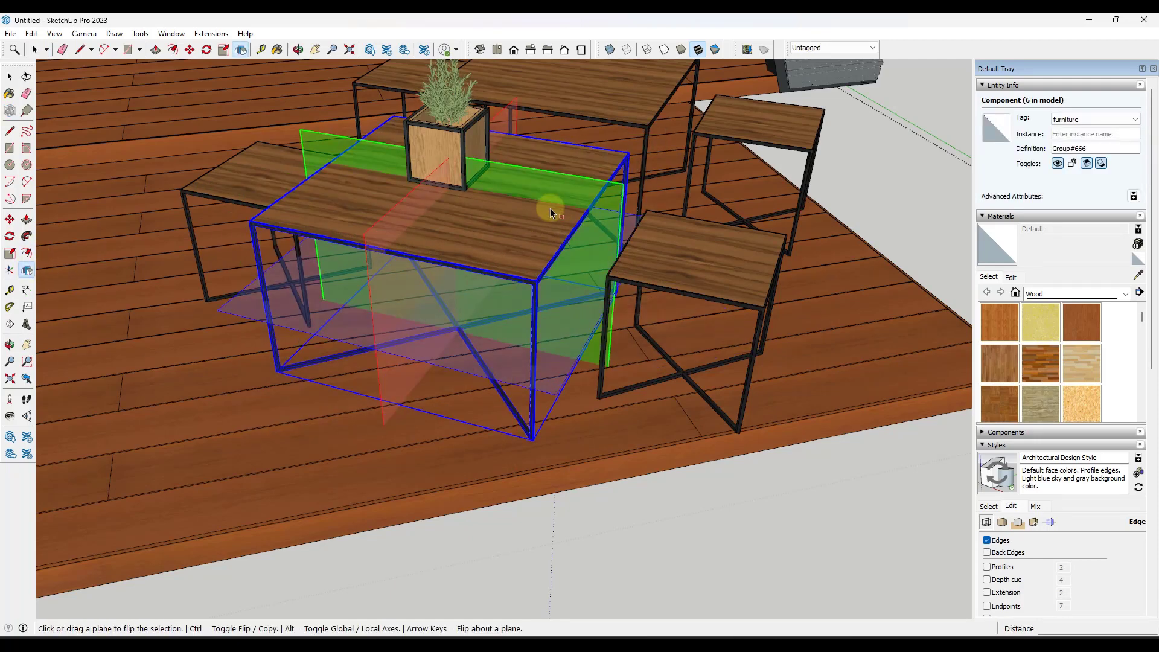
left_click(399, 220)
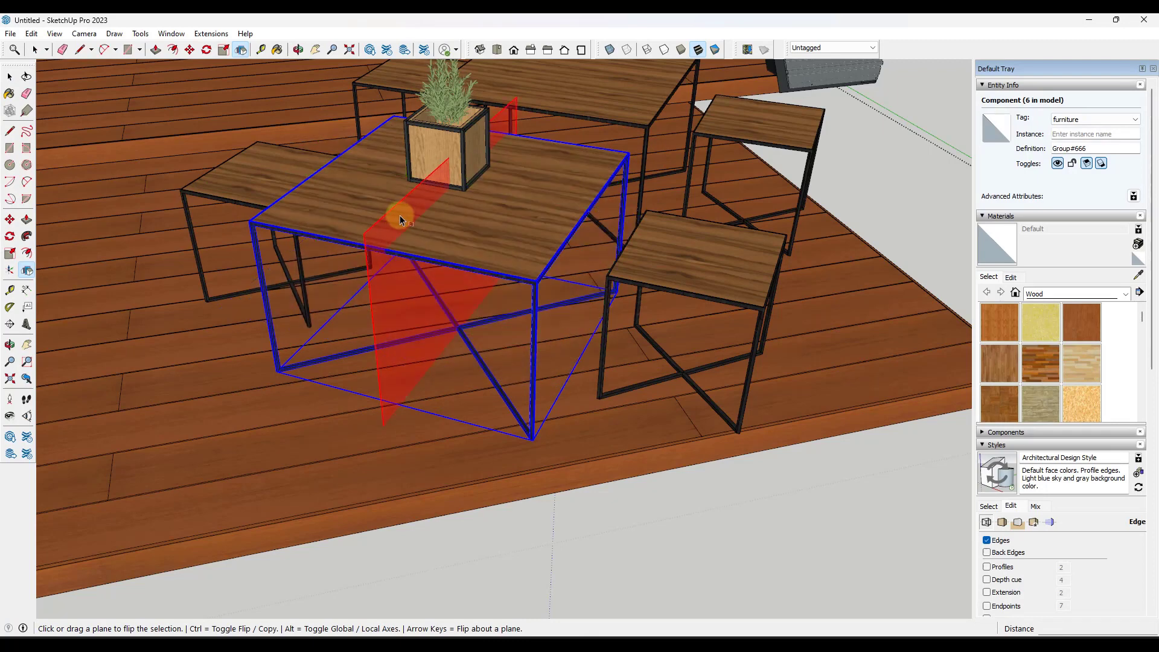
left_click(486, 361)
left_click(504, 359)
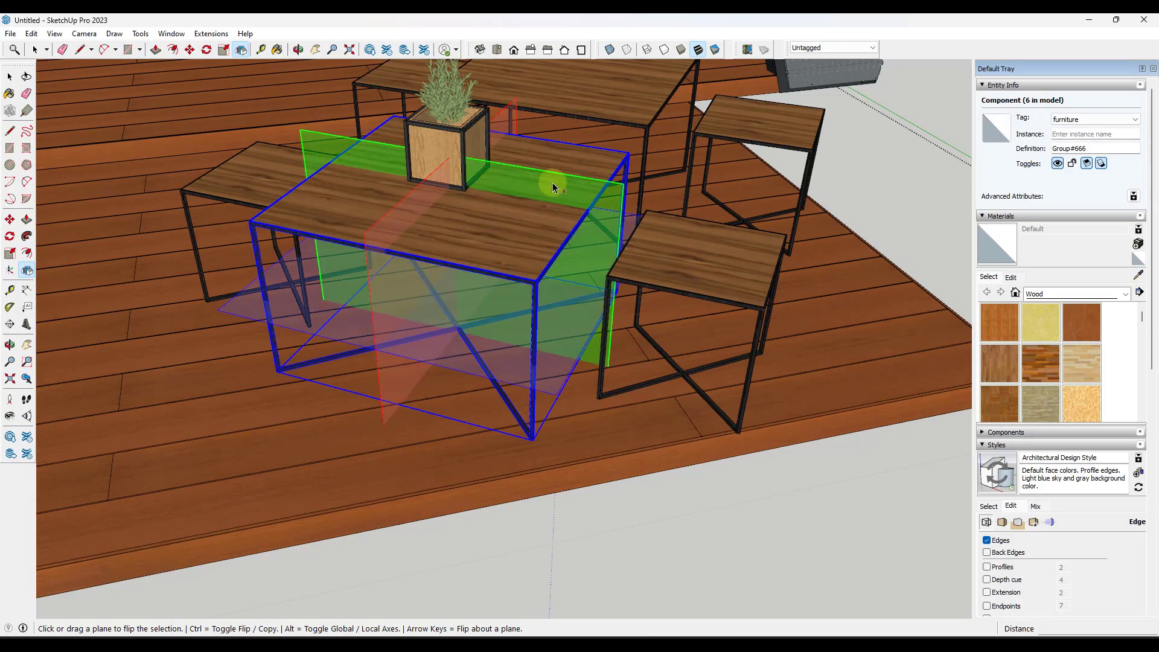
Try flipping the square table across its green local-axis plane repositioned in front of the table.
scroll(537, 201, "up", 3)
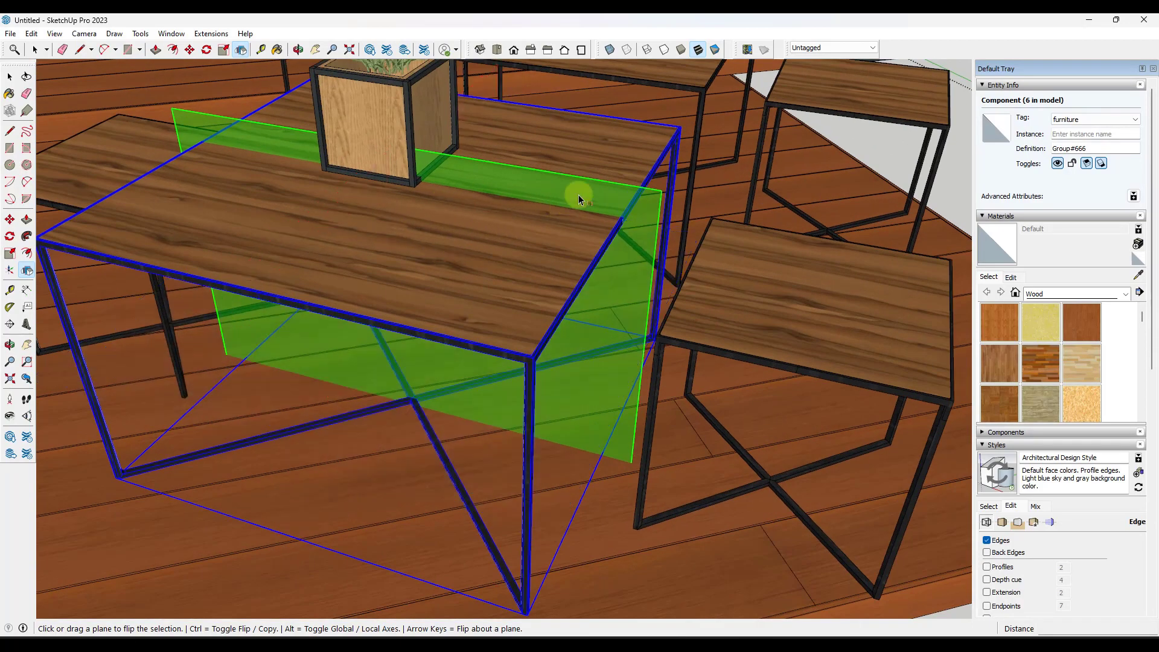
scroll(589, 214, "down", 5)
middle_click_drag(589, 214, 544, 163)
scroll(580, 186, "up", 5)
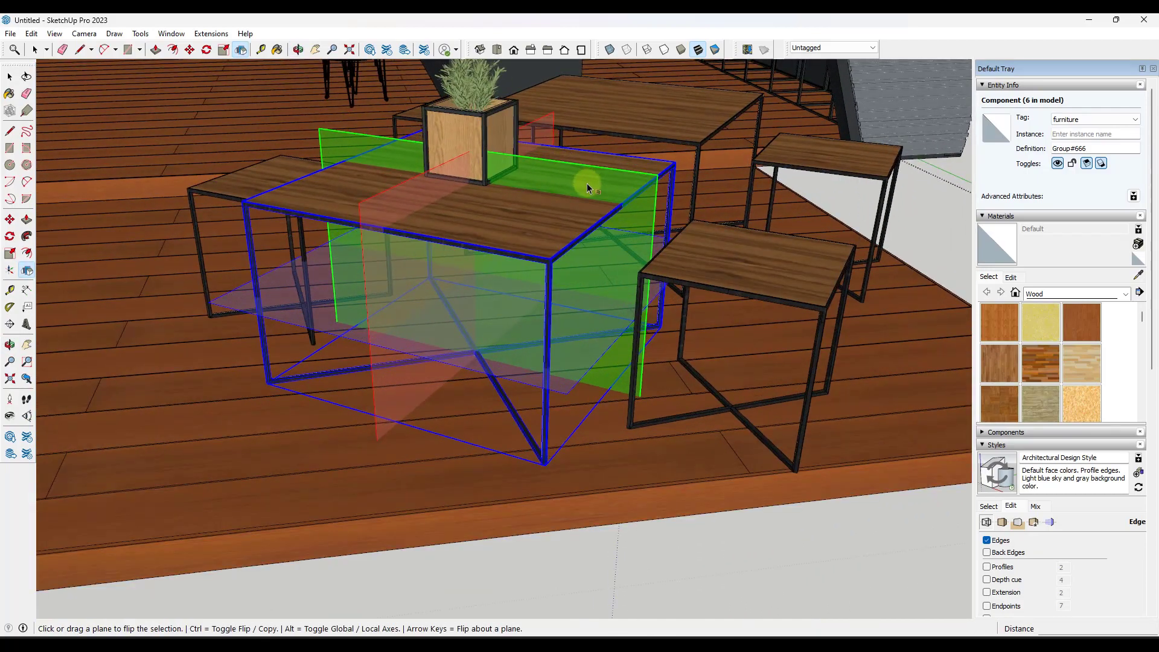
scroll(610, 189, "down", 5)
middle_click_drag(607, 184, 579, 227)
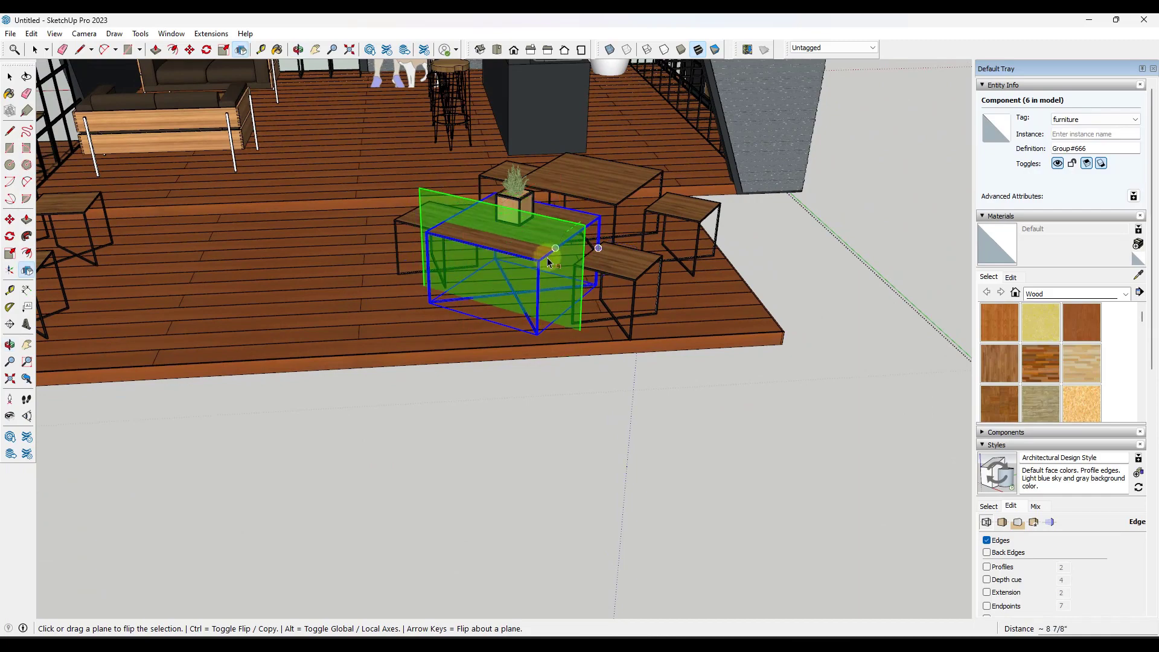
left_click_drag(509, 327, 694, 409)
scroll(552, 322, "down", 3)
left_click(528, 321)
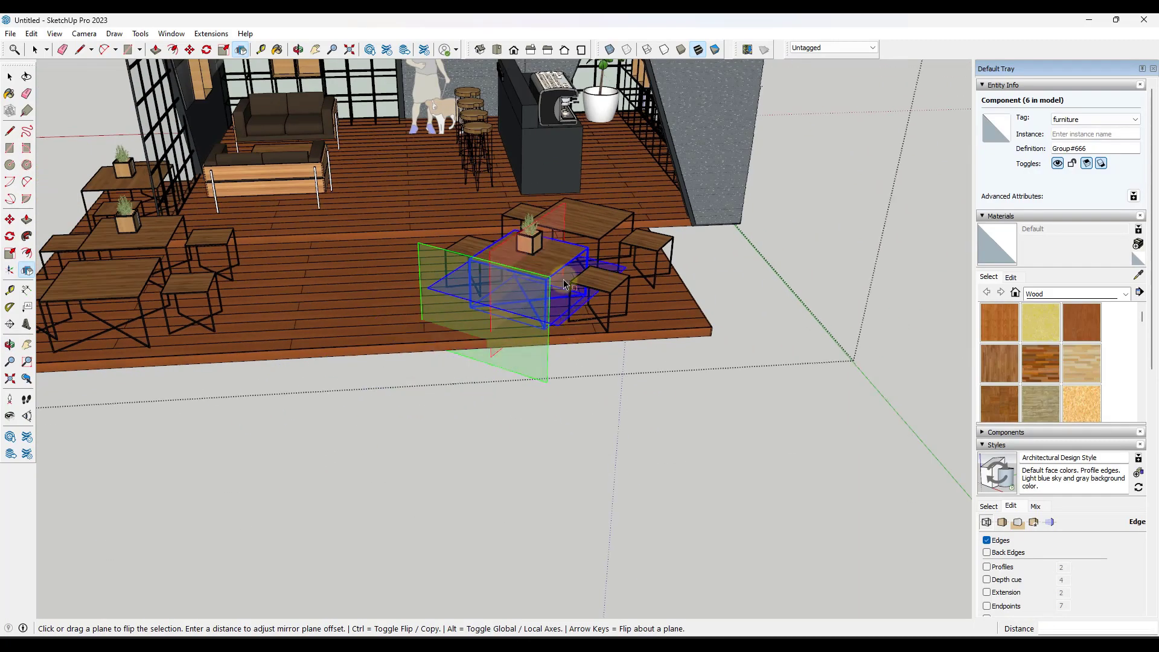
scroll(567, 272, "up", 5)
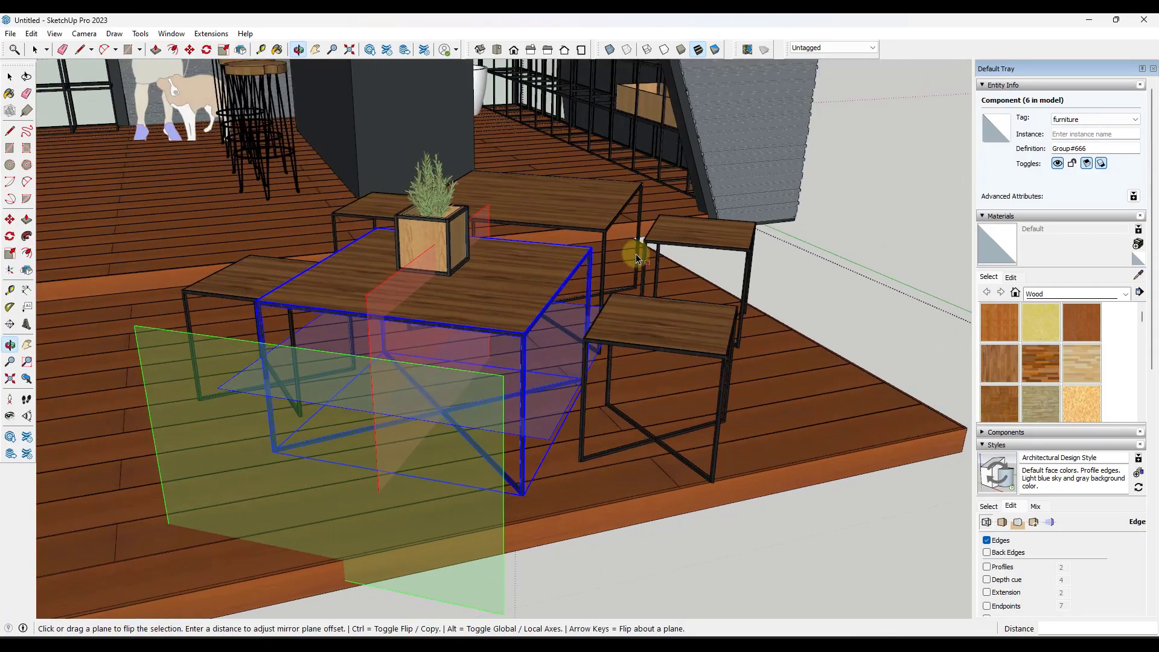